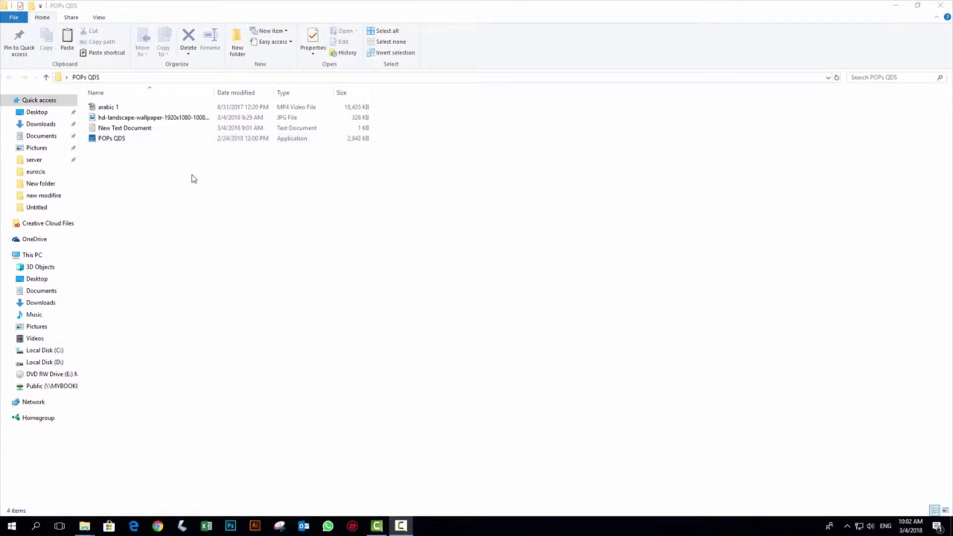
Run the POPs QDS installer from the POPs QDS folder and complete the setup with the default options.
double_click(124, 143)
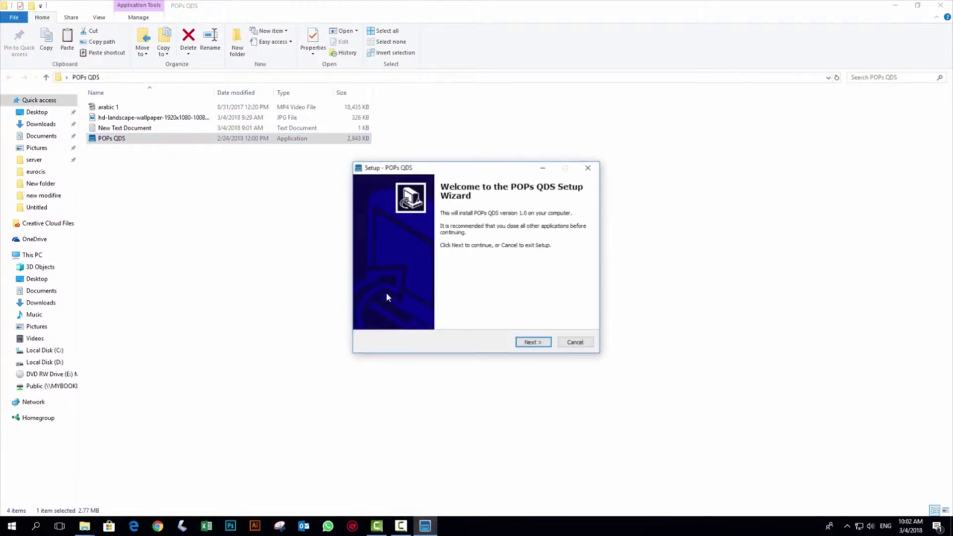
left_click(526, 343)
left_click(526, 343)
left_click(525, 344)
left_click(526, 343)
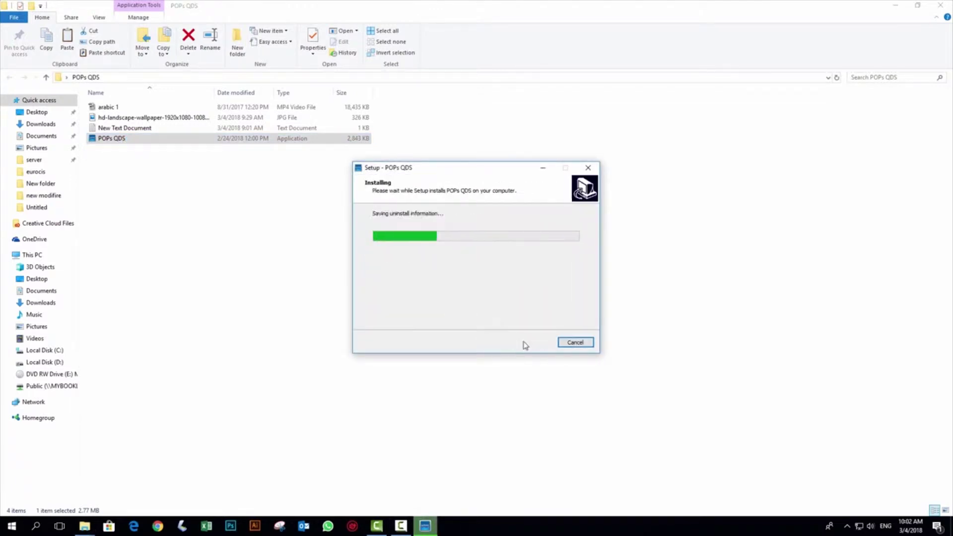
left_click(532, 343)
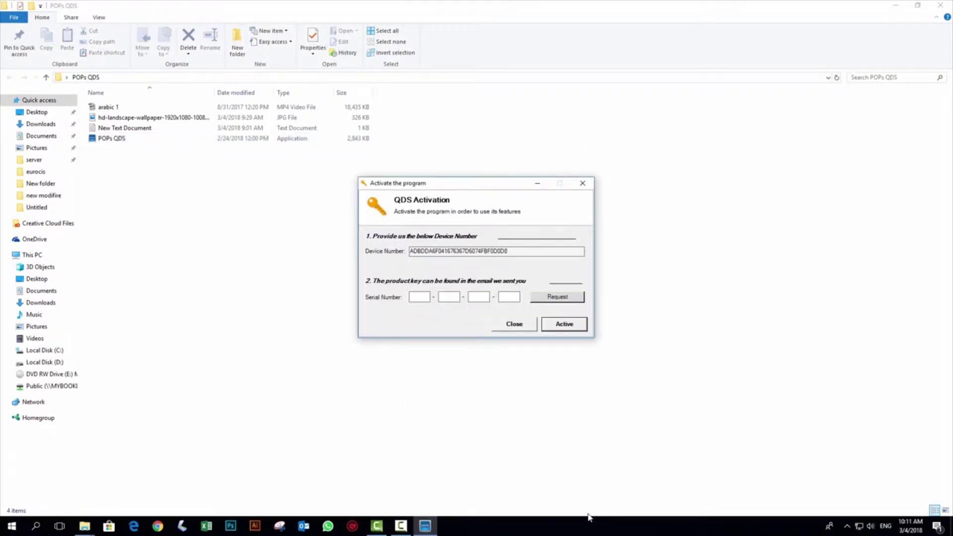
View the contact details for requesting a license in the QDS Activation window, and close them.
left_click_drag(427, 188, 442, 168)
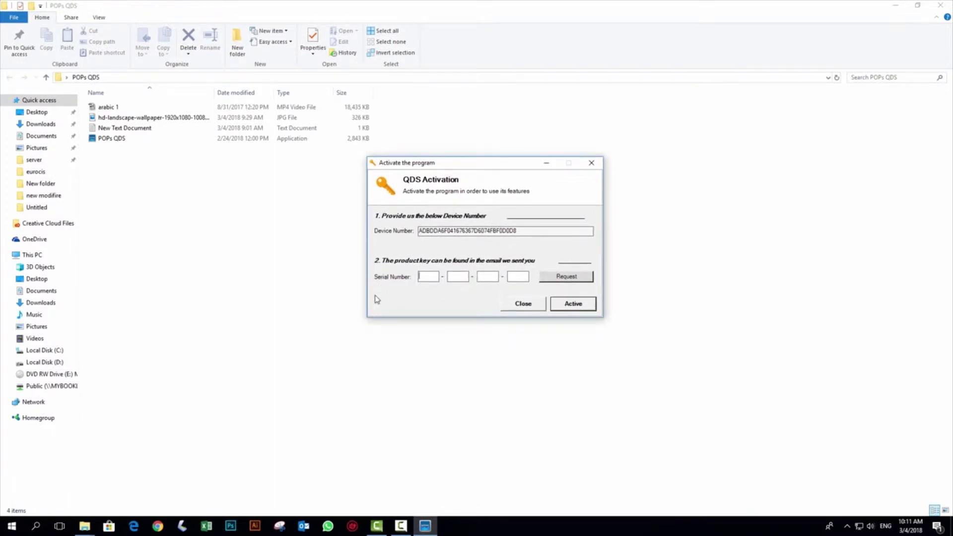
left_click(591, 279)
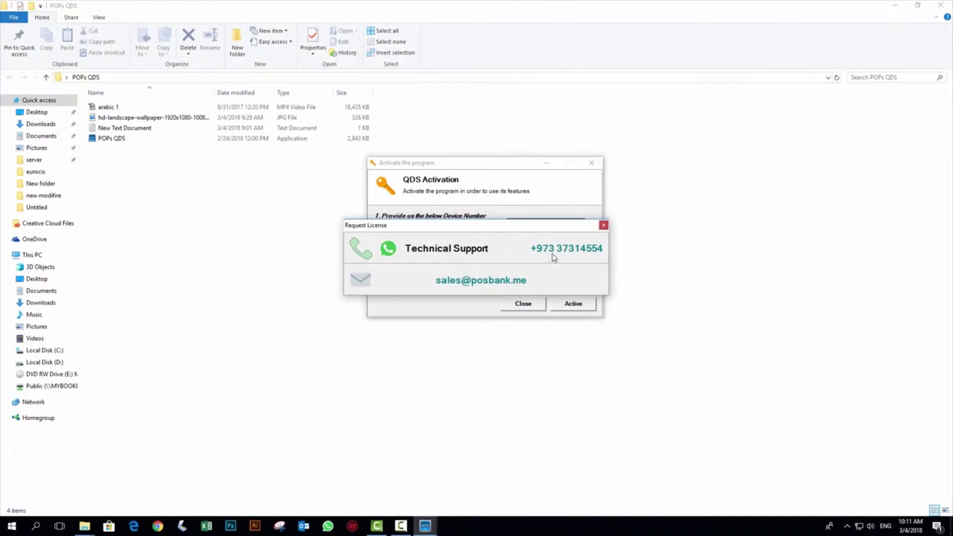
left_click(603, 226)
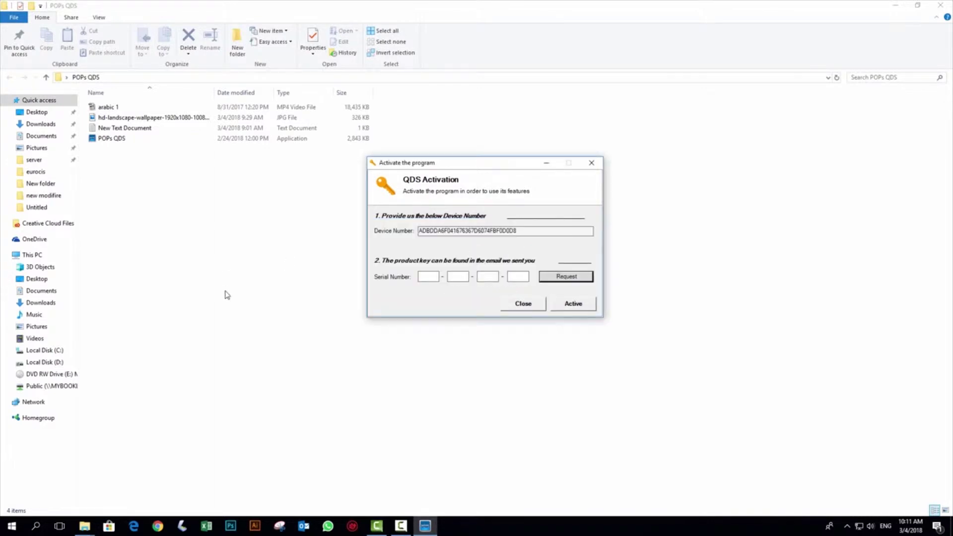
Copy the product key from New Text Document into the Serial Number fields and activate QDS.
double_click(149, 128)
left_click_drag(149, 126, 76, 127)
key("ctrl+c")
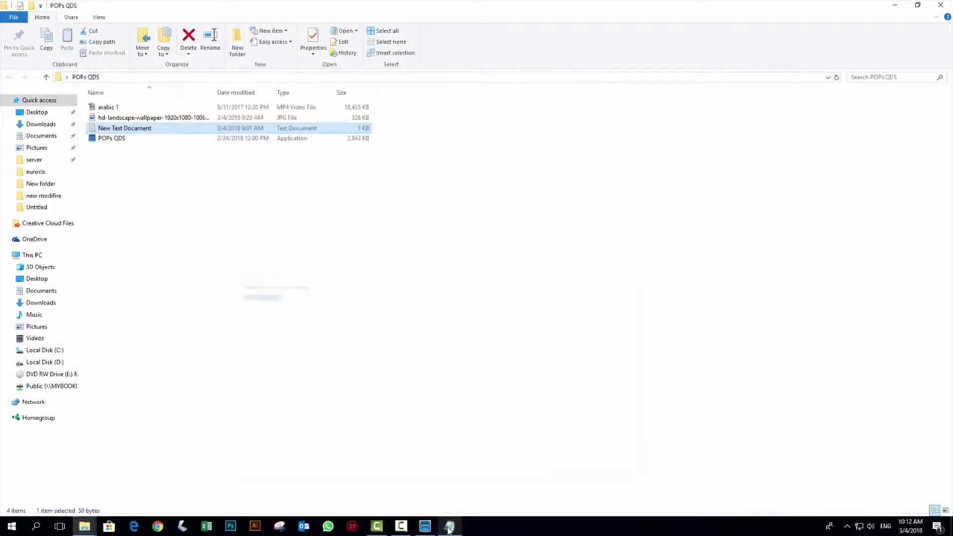
left_click(425, 527)
key("ctrl+v")
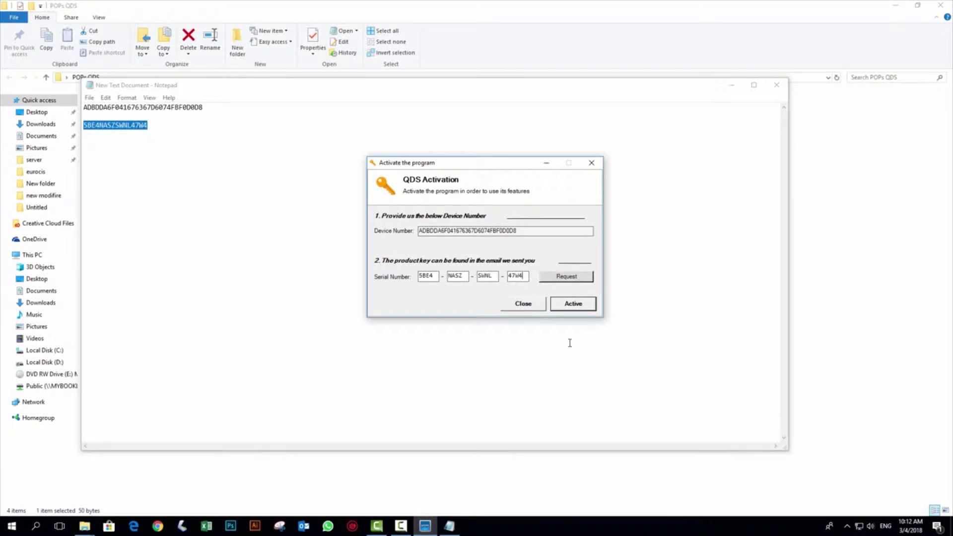
left_click(574, 308)
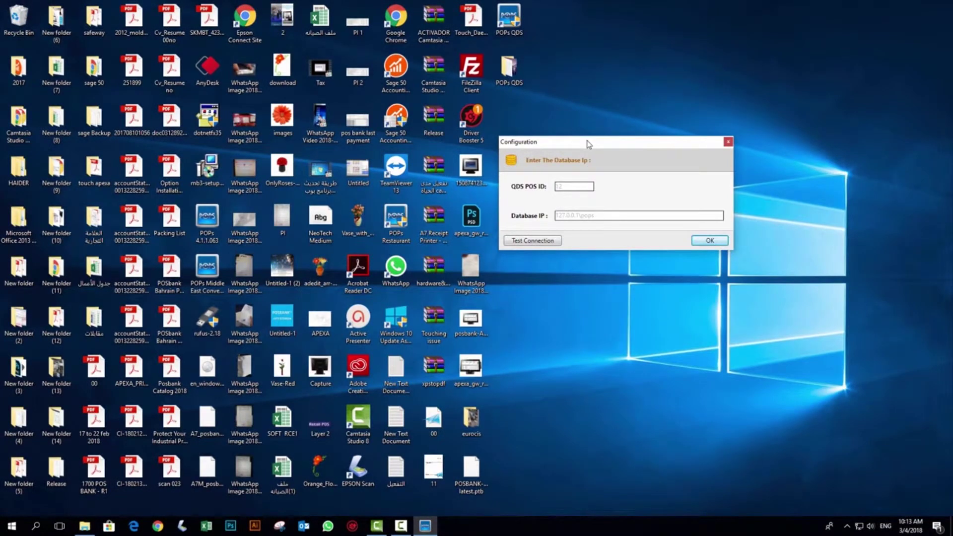
Move the QDS Configuration window aside, launch POPs Restaurant, log in with the password and continue the free trial.
left_click_drag(588, 144, 568, 184)
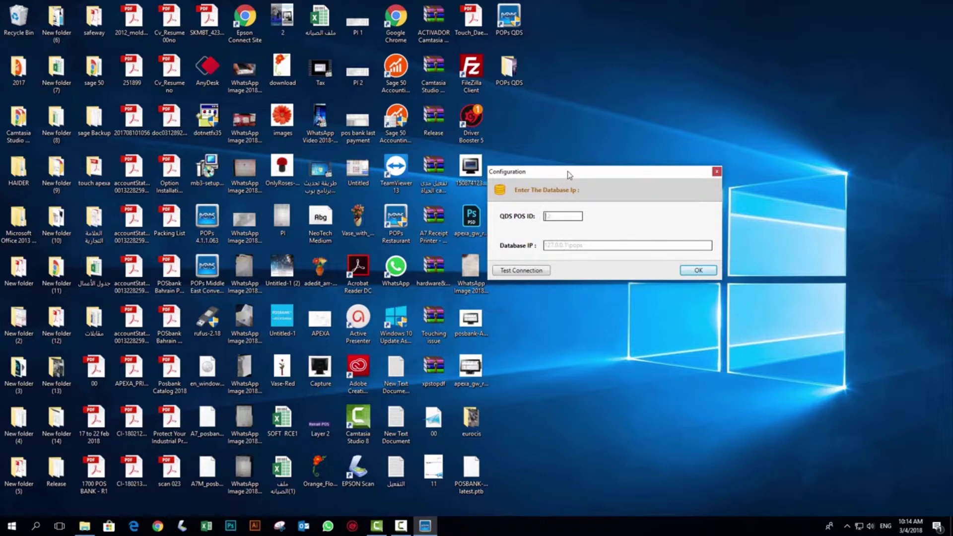
left_click_drag(564, 176, 633, 173)
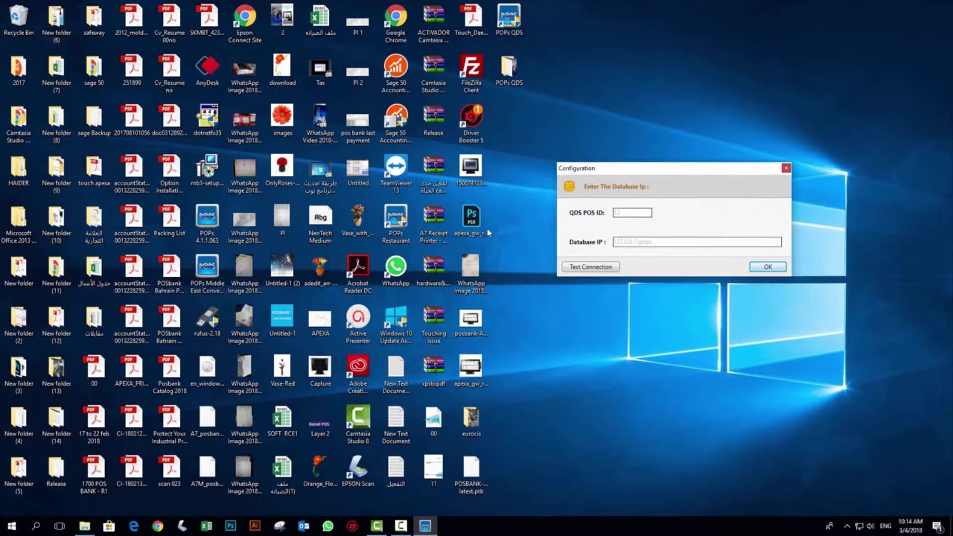
left_click(397, 225)
double_click(397, 225)
left_click(585, 225)
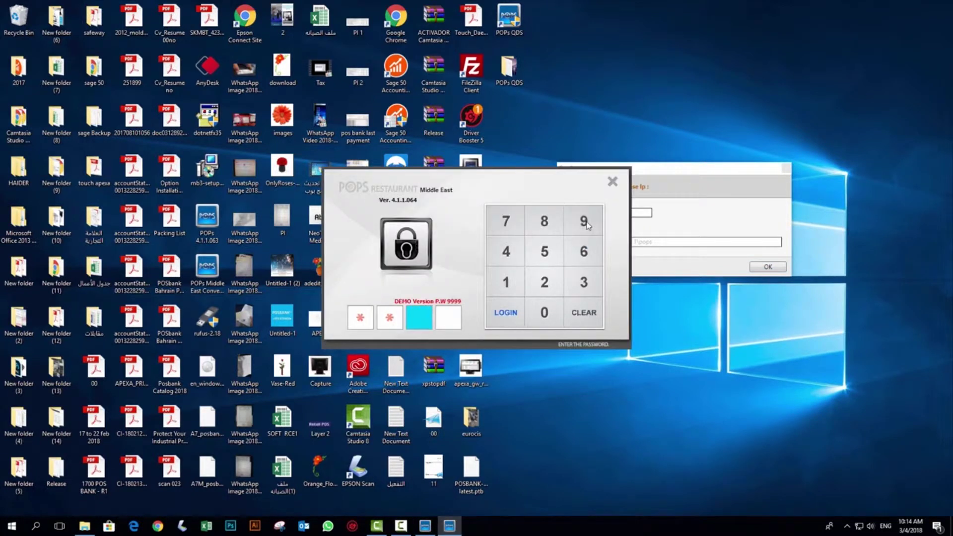
left_click(585, 224)
left_click(585, 223)
left_click(586, 224)
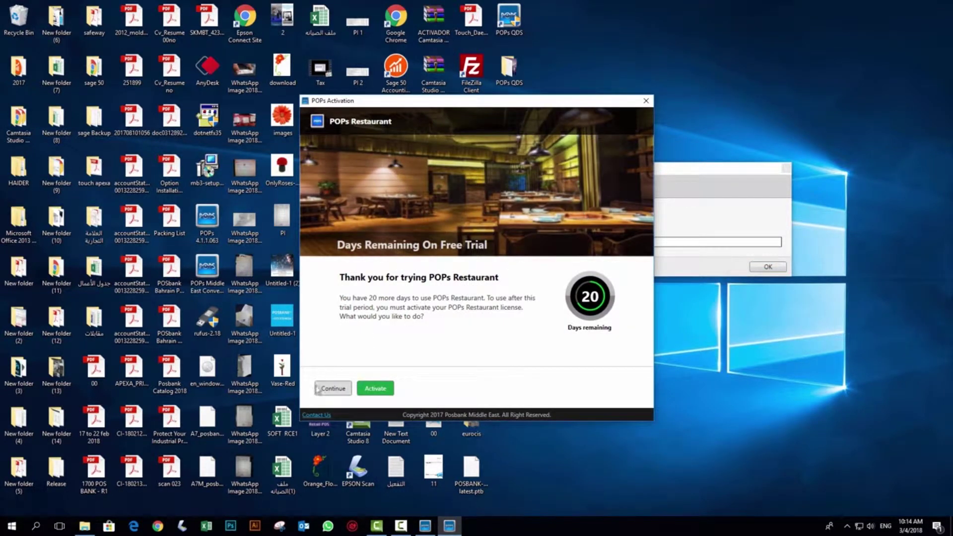
left_click(324, 392)
Open the POS Setting window from the POS settings in Back Office.
left_click(381, 430)
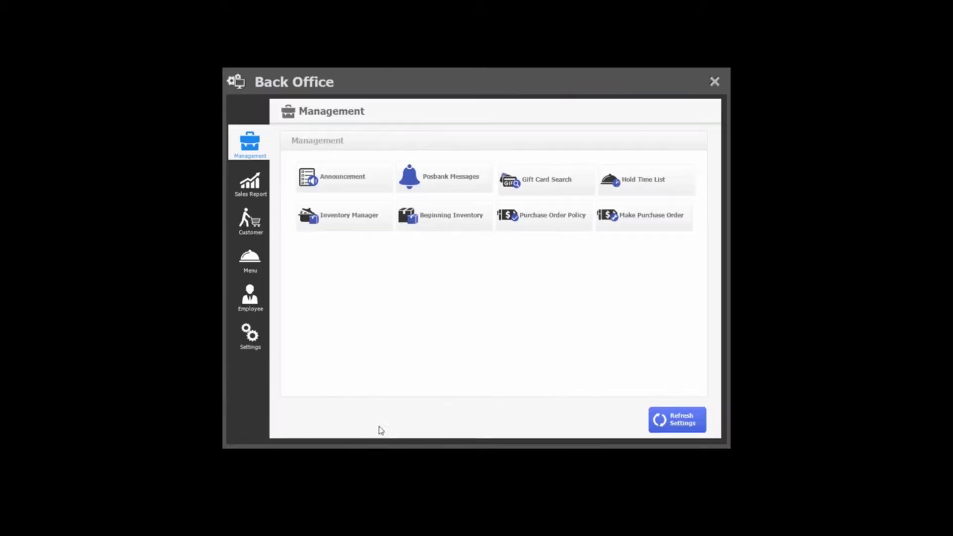
left_click(254, 347)
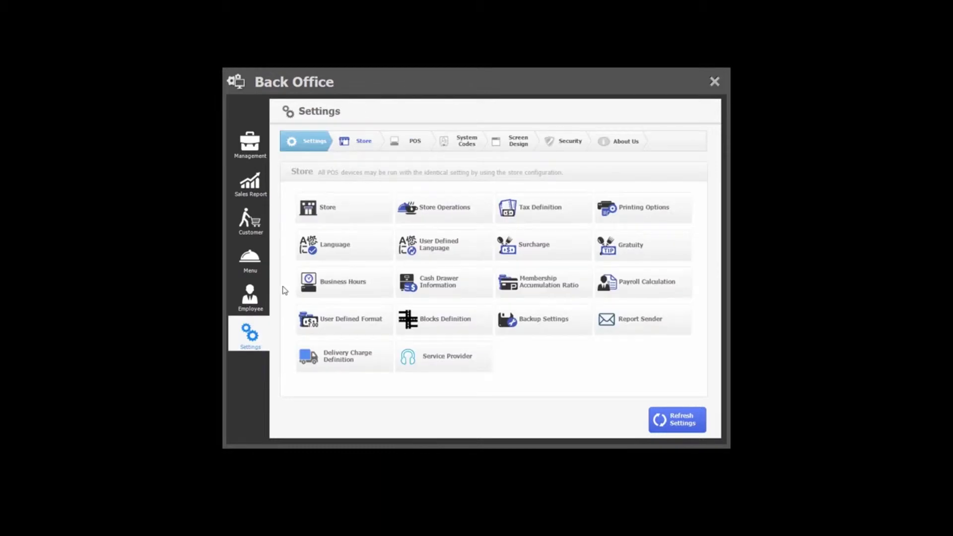
left_click(408, 148)
left_click(348, 363)
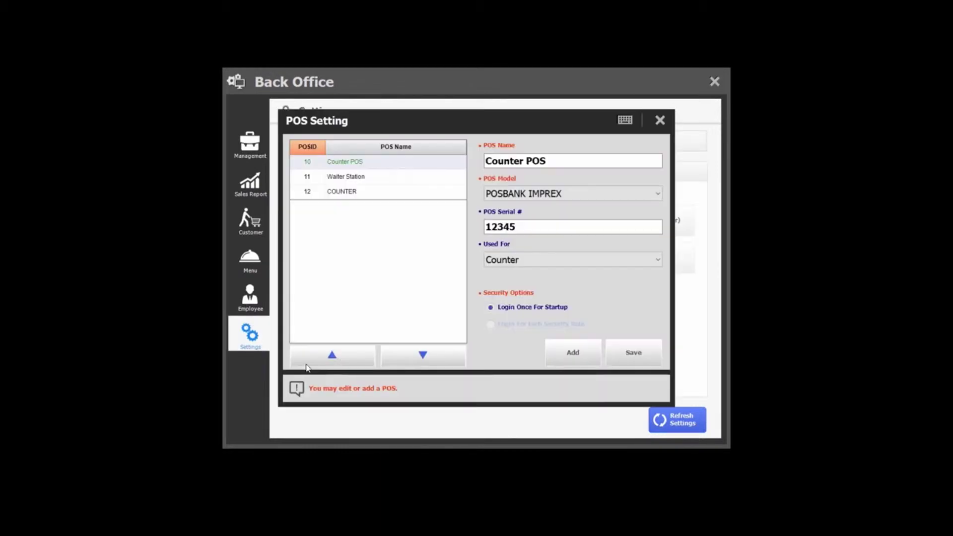
Set the POS Name to QDS and the POS Model to Others for a new POS entry.
left_click(570, 159)
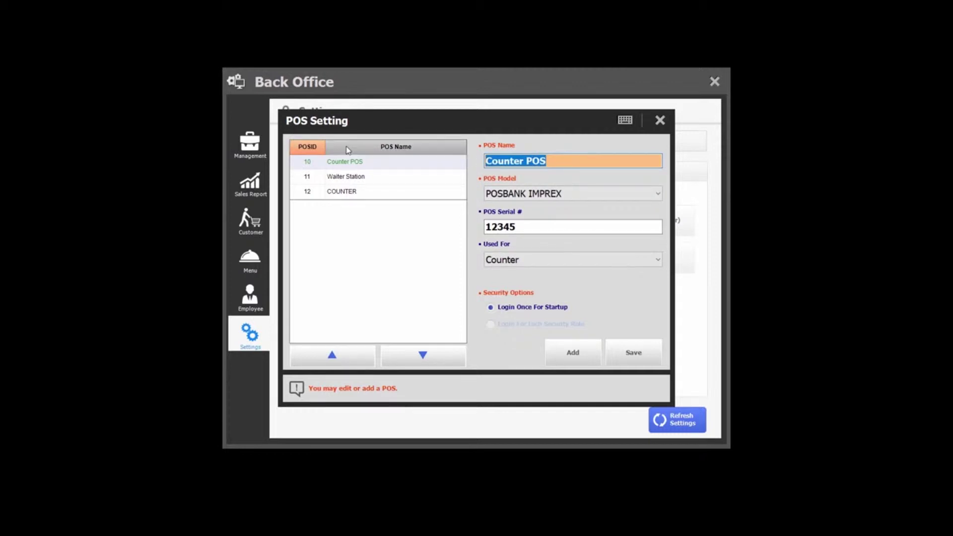
type("qd")
key("BackSpace")
key("BackSpace")
type("QDS")
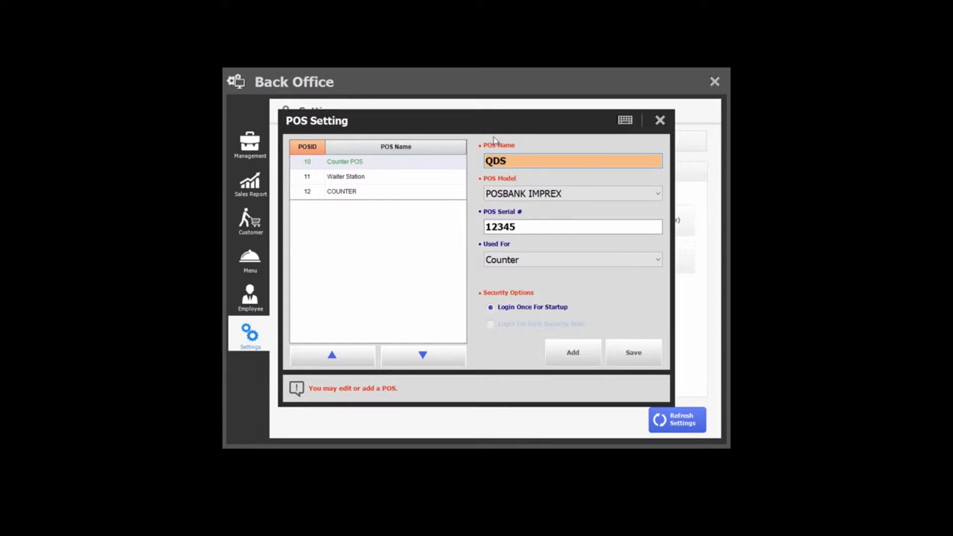
left_click(520, 192)
left_click(516, 242)
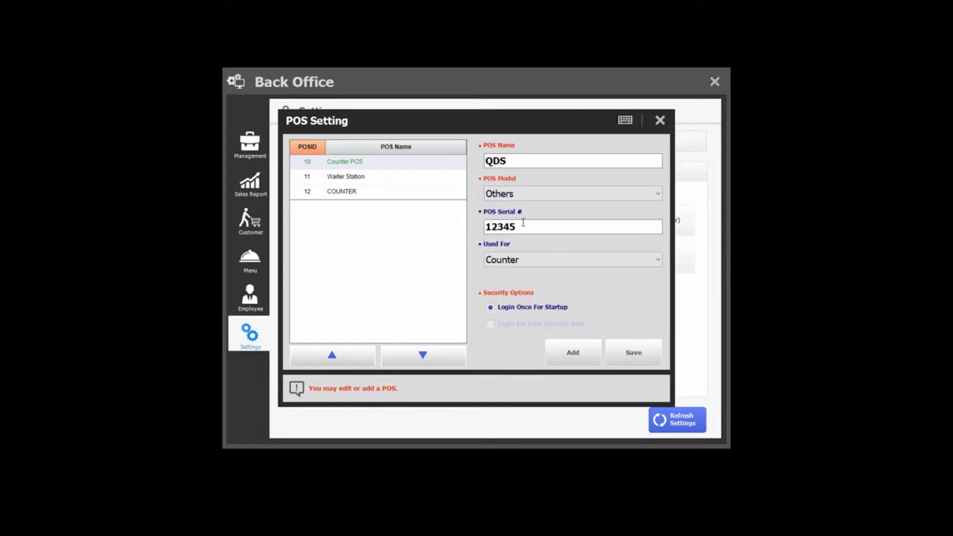
Set the POS serial number to 8888 and the usage to QDS, and add the new POS.
left_click(523, 224)
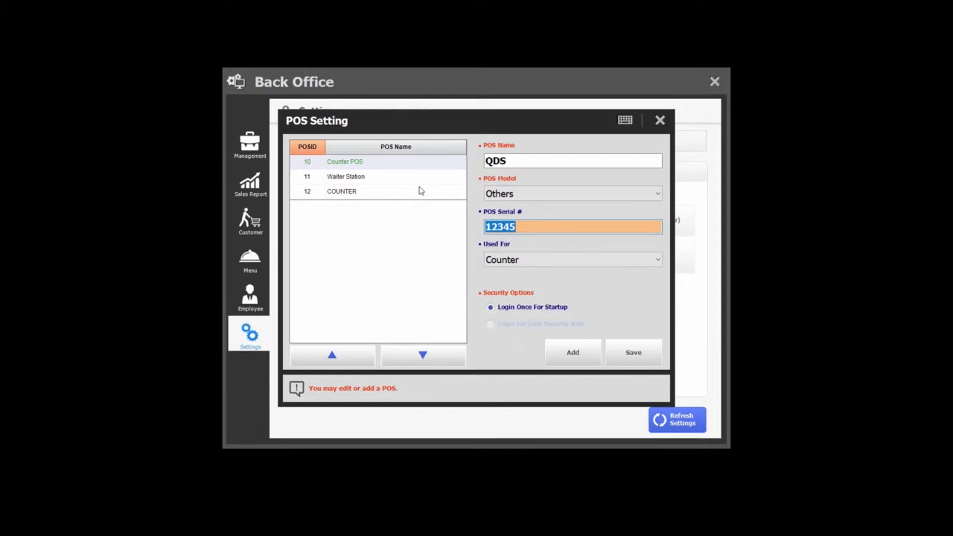
type("88")
left_click(520, 259)
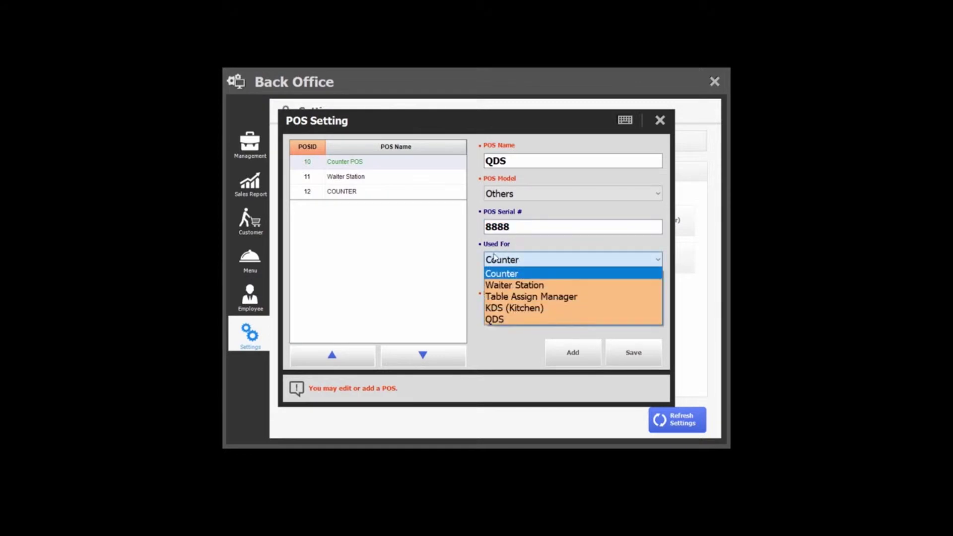
left_click(513, 321)
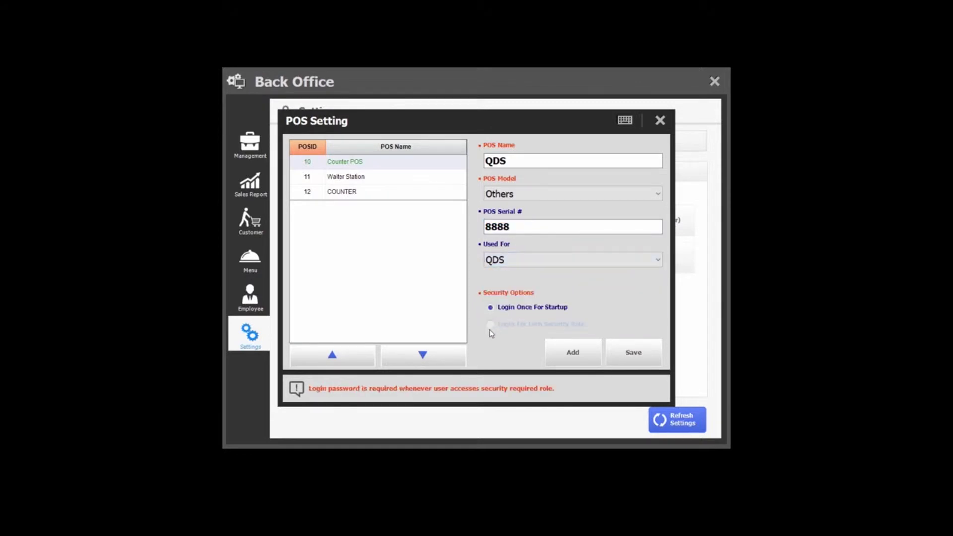
left_click(581, 356)
left_click(476, 358)
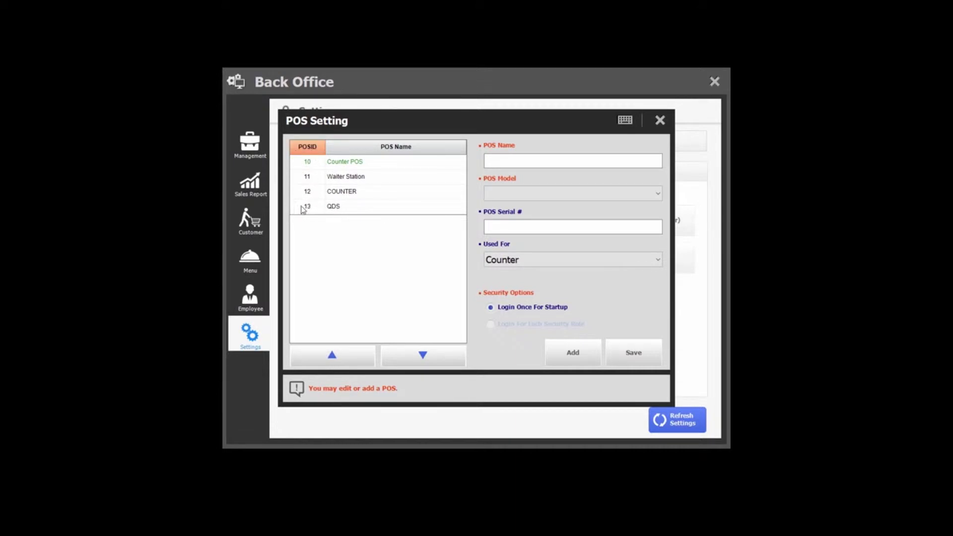
Switch to the QDS Configuration window, place it beside the POS list and set the QDS POS ID to 13.
key("alt+Tab")
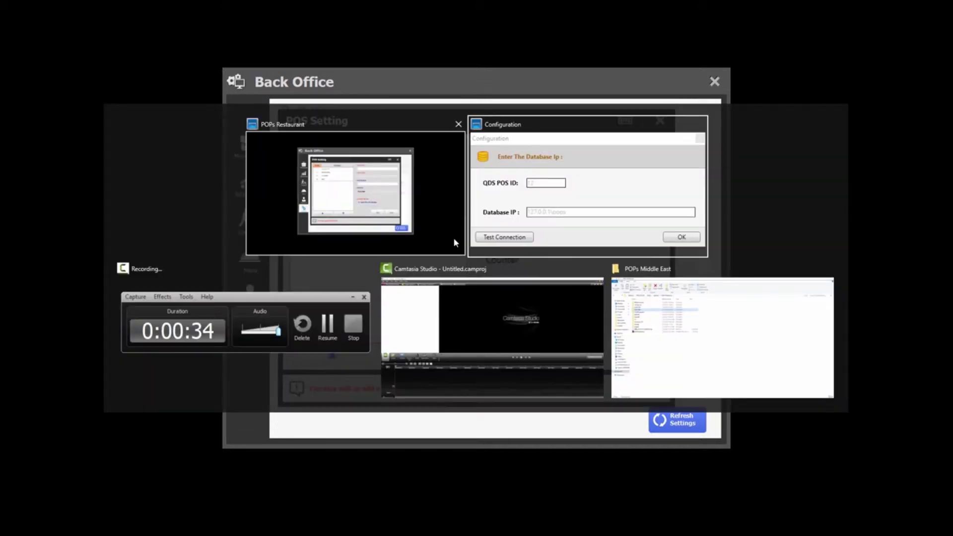
left_click(355, 194)
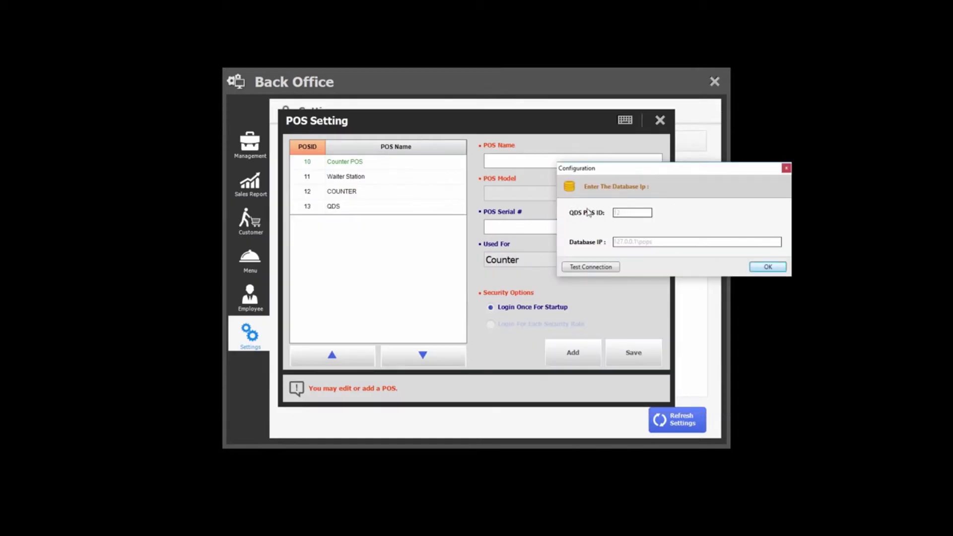
left_click_drag(644, 172, 508, 195)
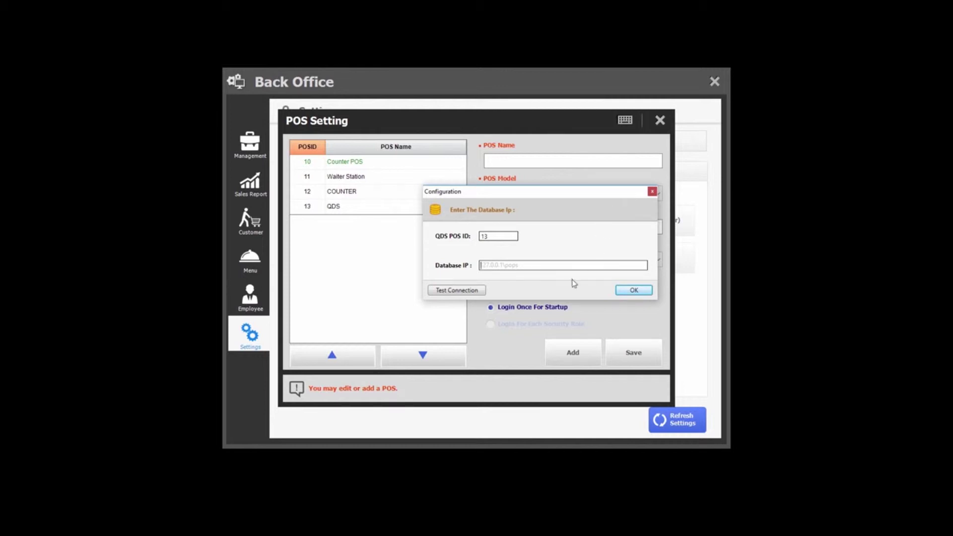
Set the Database IP to LOCALHOST\POPS, test the connection and confirm the QDS configuration.
left_click(500, 268)
type("LOCALHOST\\POPS")
left_click(449, 292)
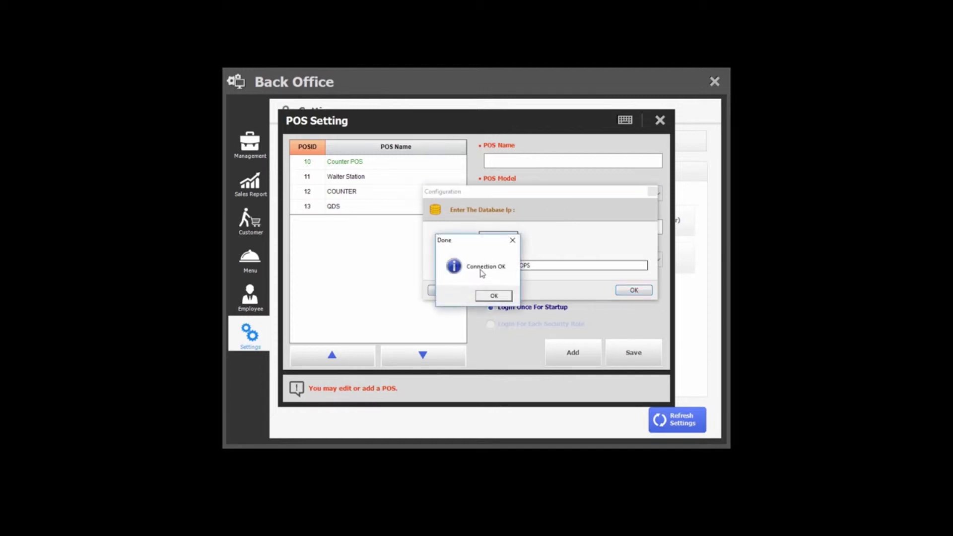
left_click(494, 296)
left_click(634, 292)
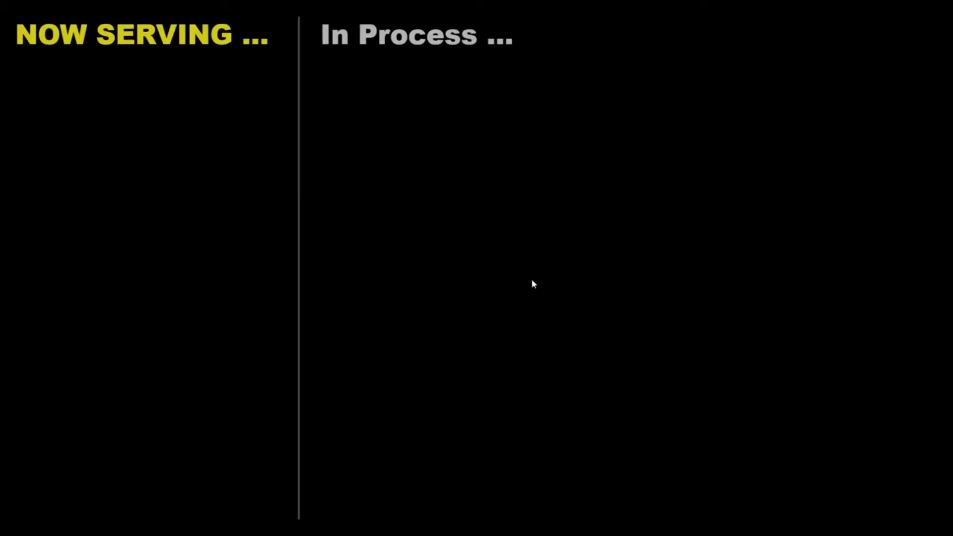
Switch back to POPs Restaurant, close POS Setting, refresh the settings and close Back Office.
key("super+Tab")
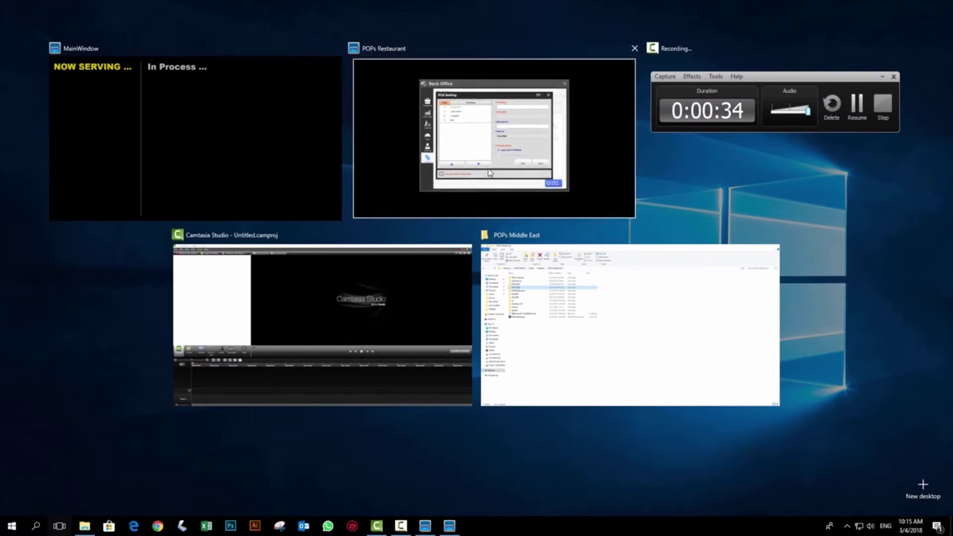
left_click(488, 172)
left_click(660, 121)
left_click(667, 418)
left_click(459, 356)
left_click(713, 81)
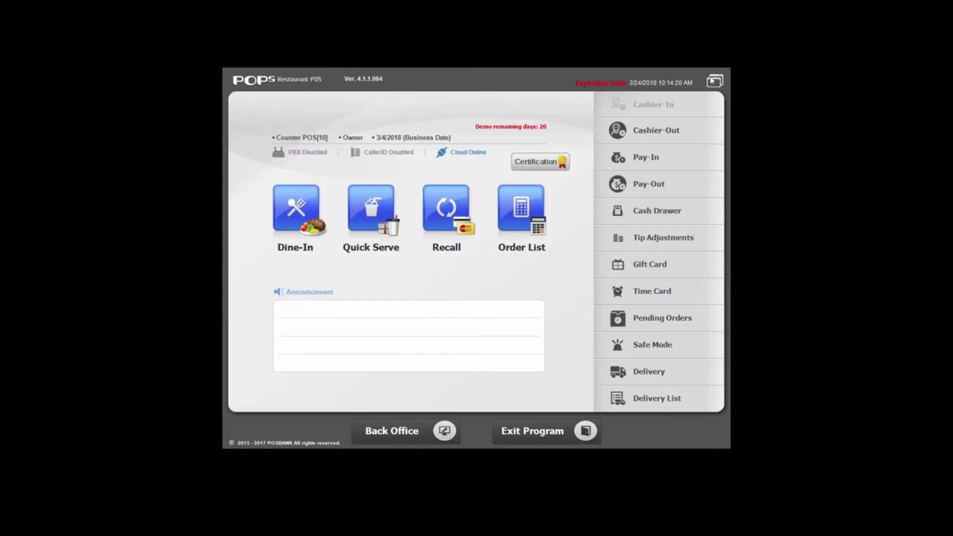
Place a Quick Serve order for two Mushroom Salads and three House Salads, and leave Quick Serve.
left_click(381, 202)
left_click(423, 262)
left_click(423, 262)
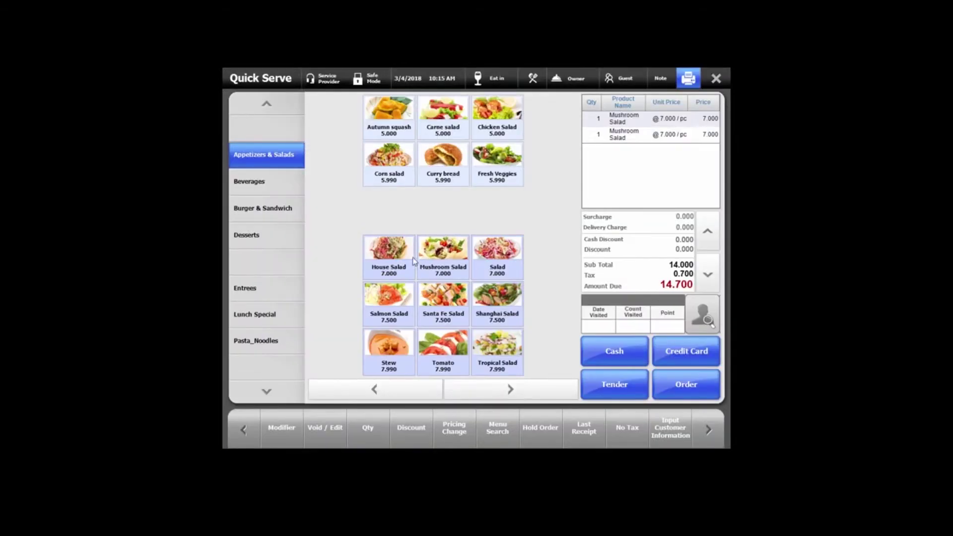
left_click(412, 259)
left_click(412, 259)
left_click(680, 387)
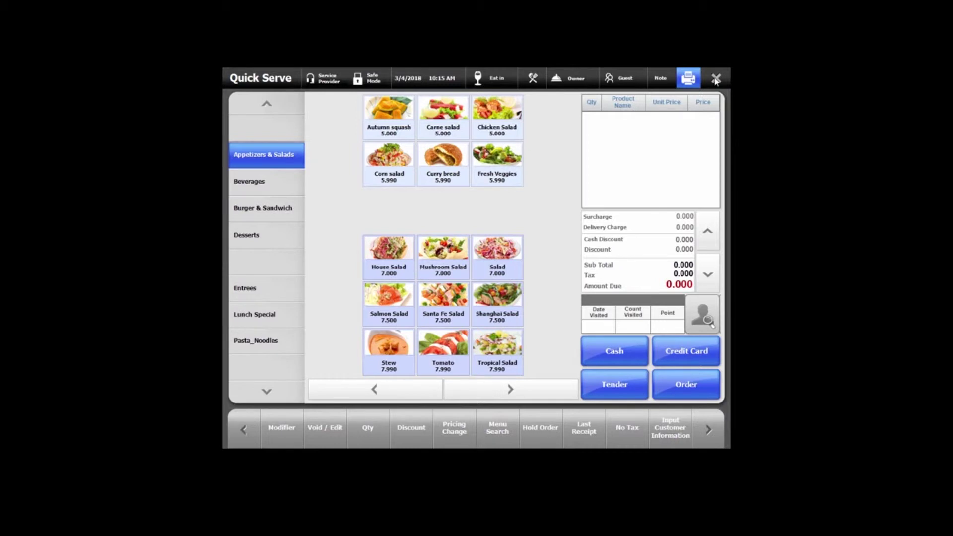
left_click(715, 79)
Check the new order on the QDS queue display, and open the Order List in POPs Restaurant.
key("alt+Tab")
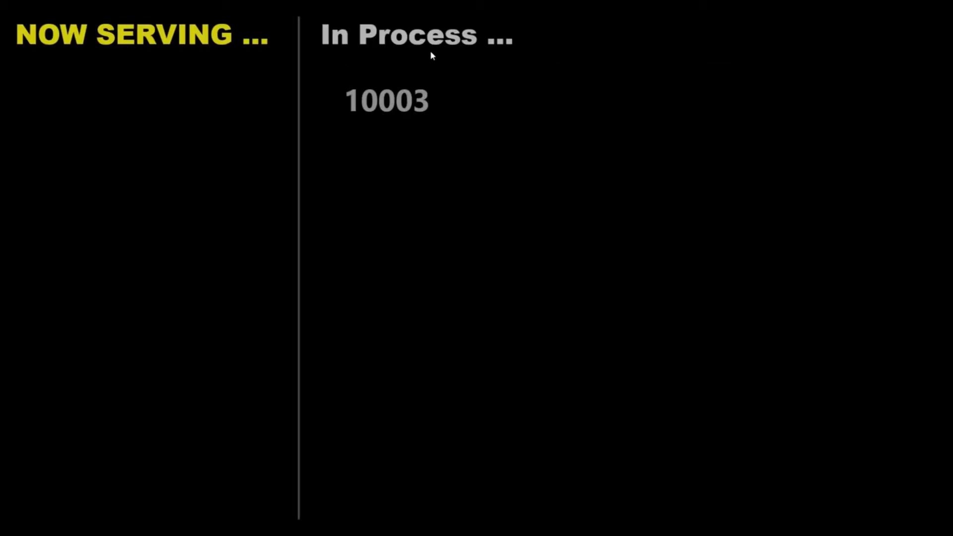
key("alt+Tab")
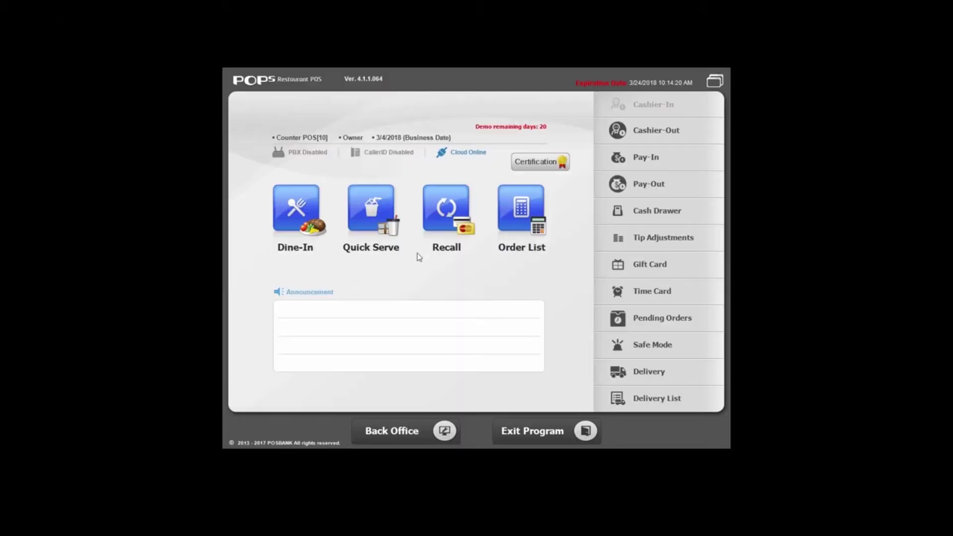
left_click(511, 229)
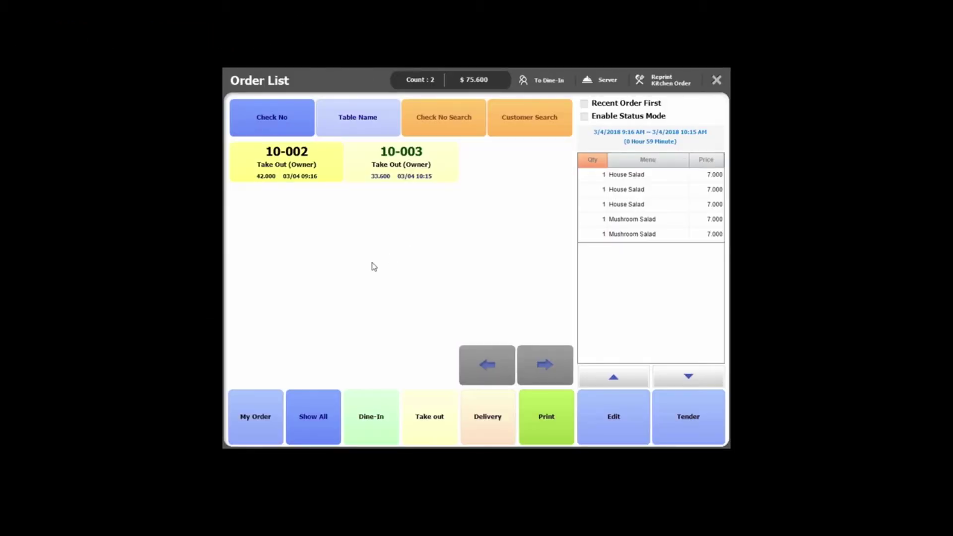
Enable Status Mode in the Order List and mark take-out order 10-003 as ready.
left_click(584, 117)
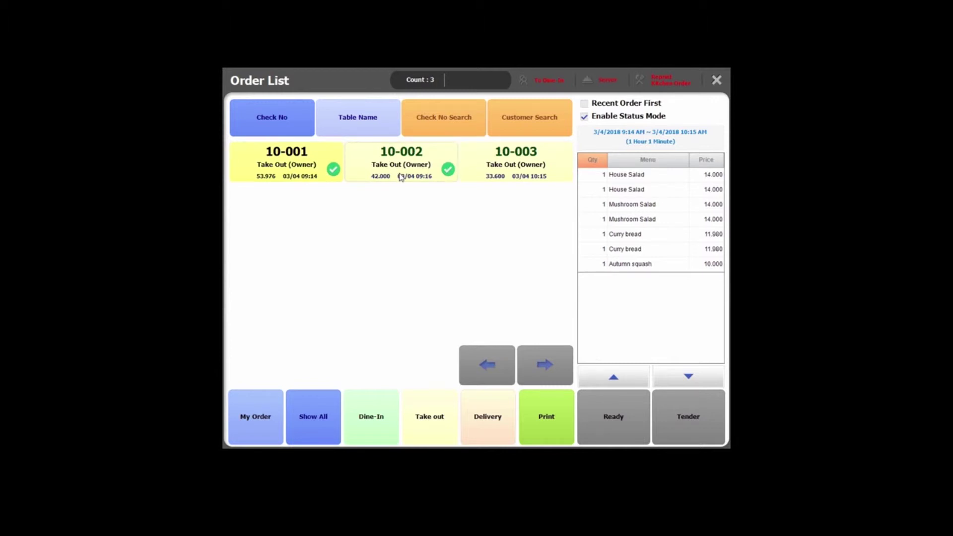
left_click(503, 159)
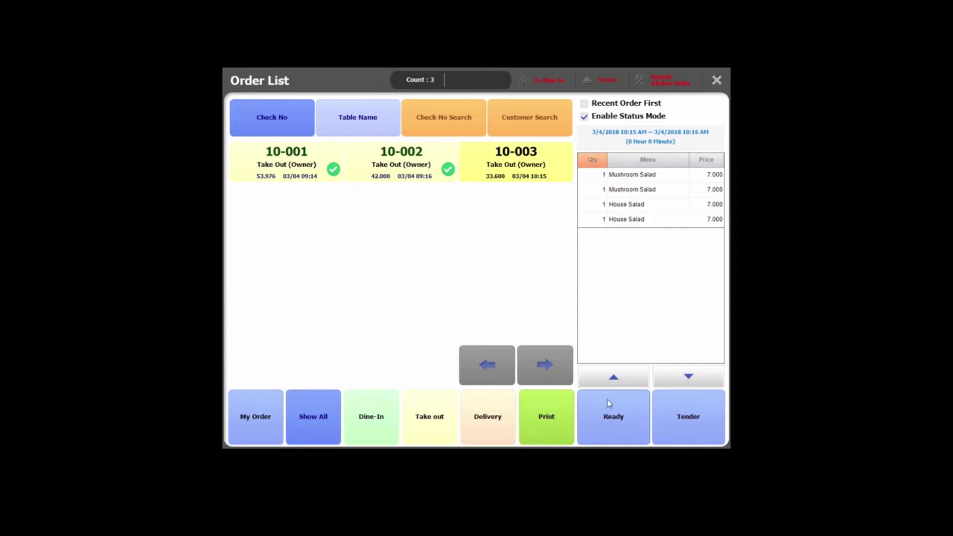
left_click(609, 417)
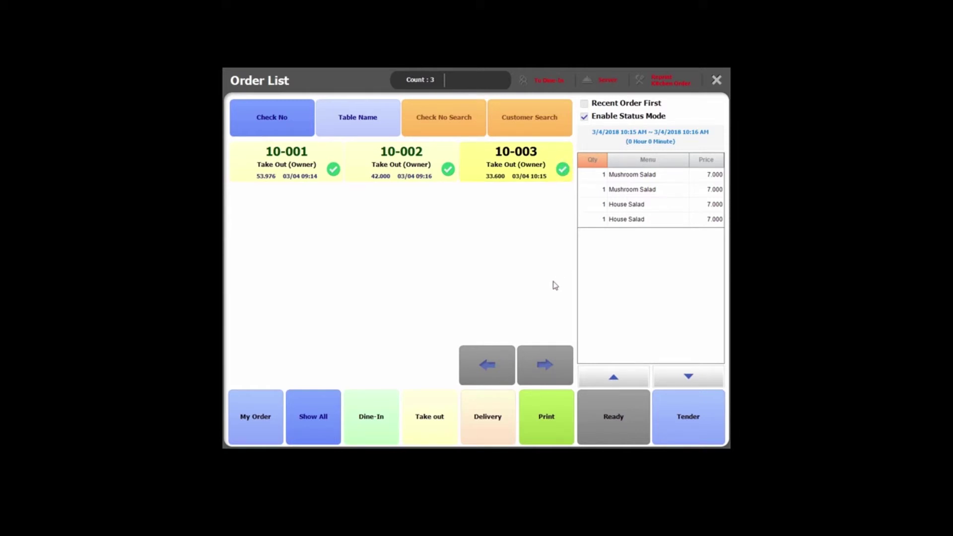
Switch to the QDS queue display to check the ready order, and open the QDS settings.
key("alt+Tab")
left_click(305, 260)
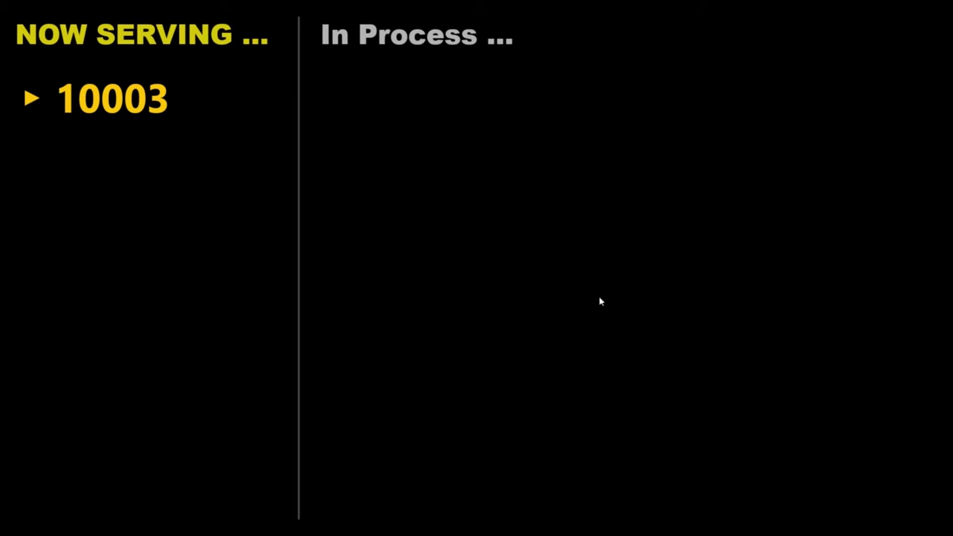
left_click(498, 225)
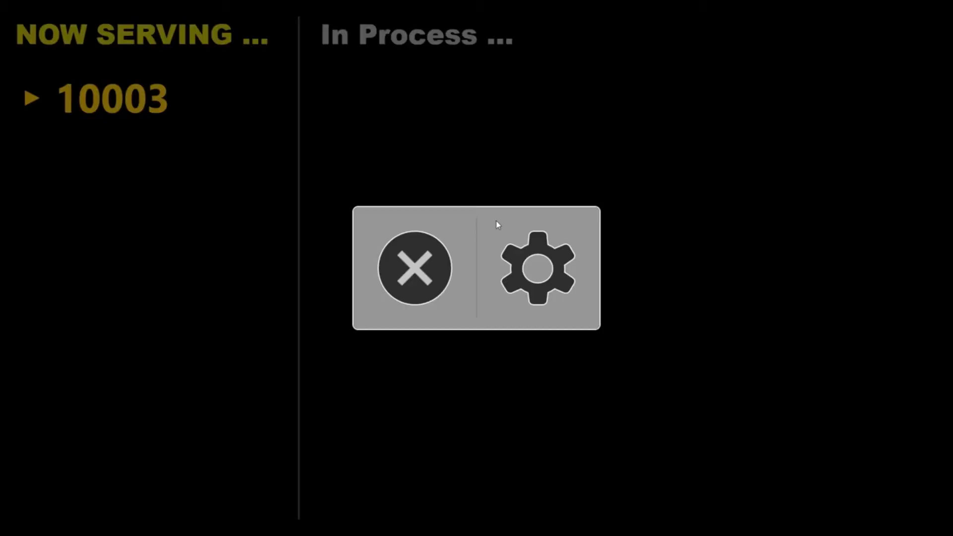
left_click(540, 259)
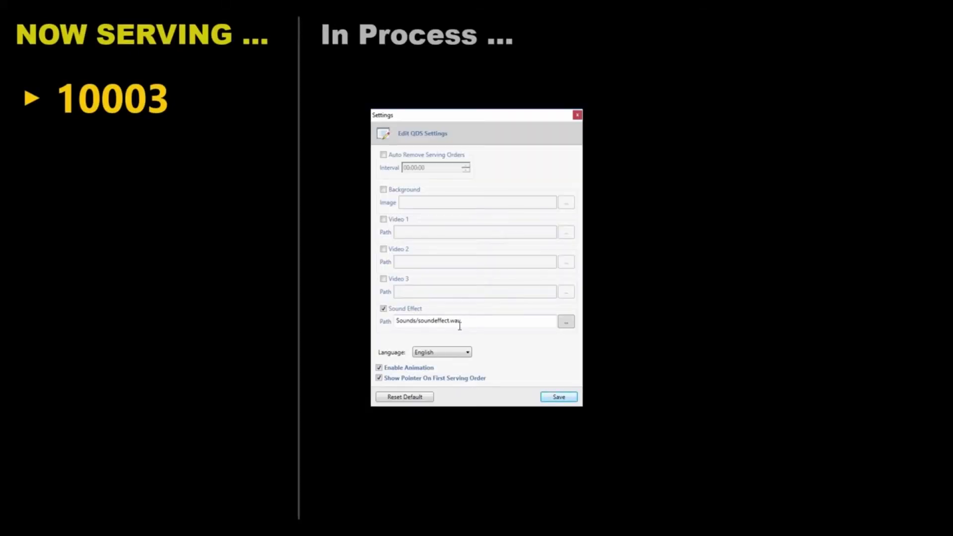
Enable Auto Remove Serving Orders with an interval of 00:00:15 and save the settings.
left_click(384, 156)
left_click(421, 168)
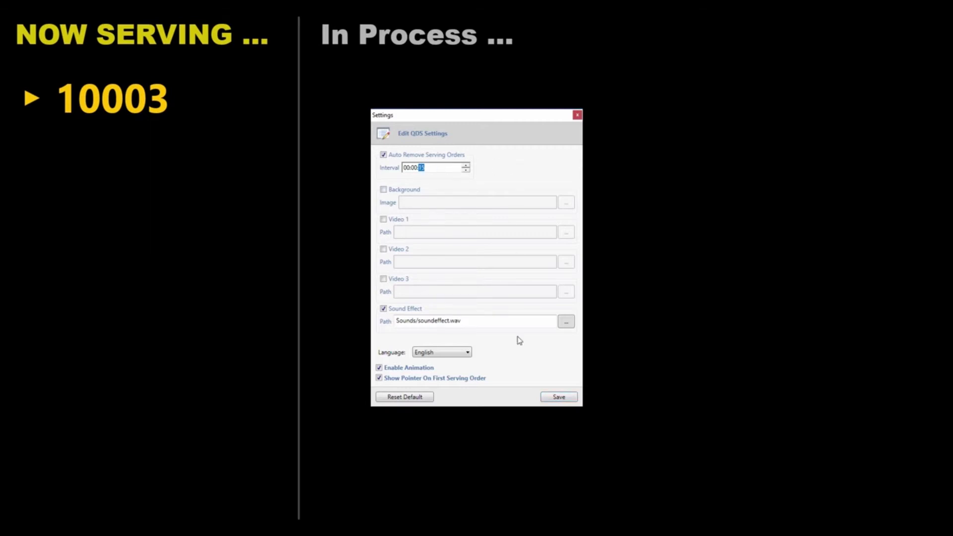
left_click(559, 397)
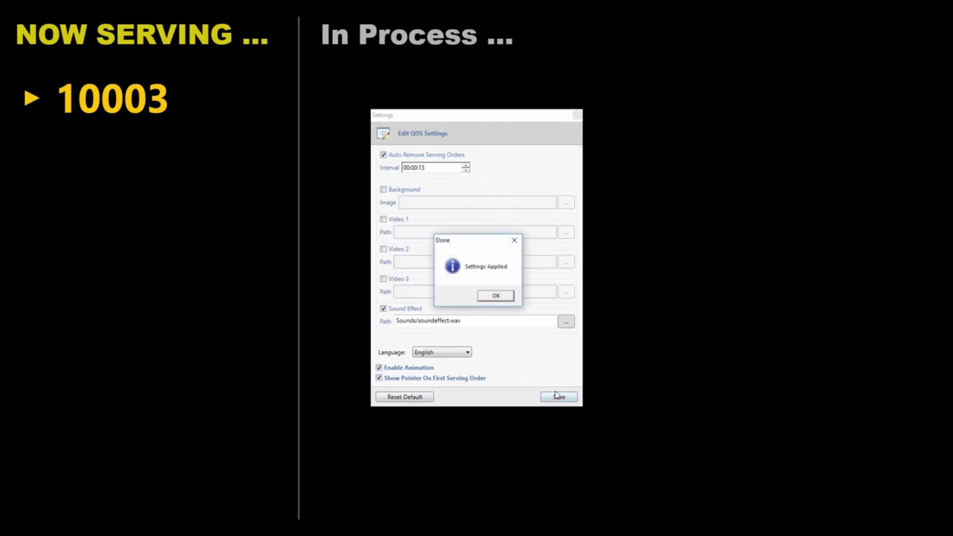
left_click(495, 295)
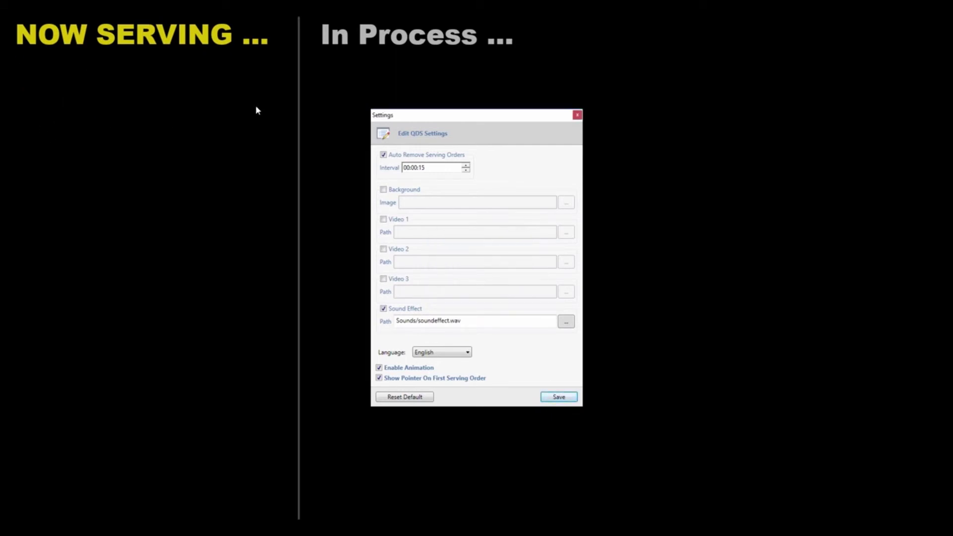
Enable the background, use the hd-landscape-wallpaper image from the POPs QDS folder on the Desktop, and save the settings.
left_click(383, 189)
left_click(565, 203)
left_click(39, 73)
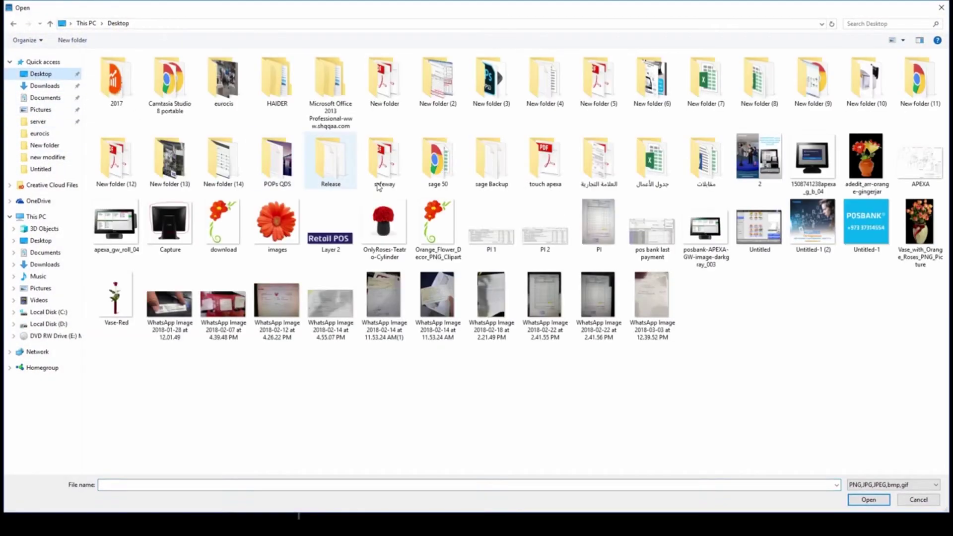
double_click(277, 160)
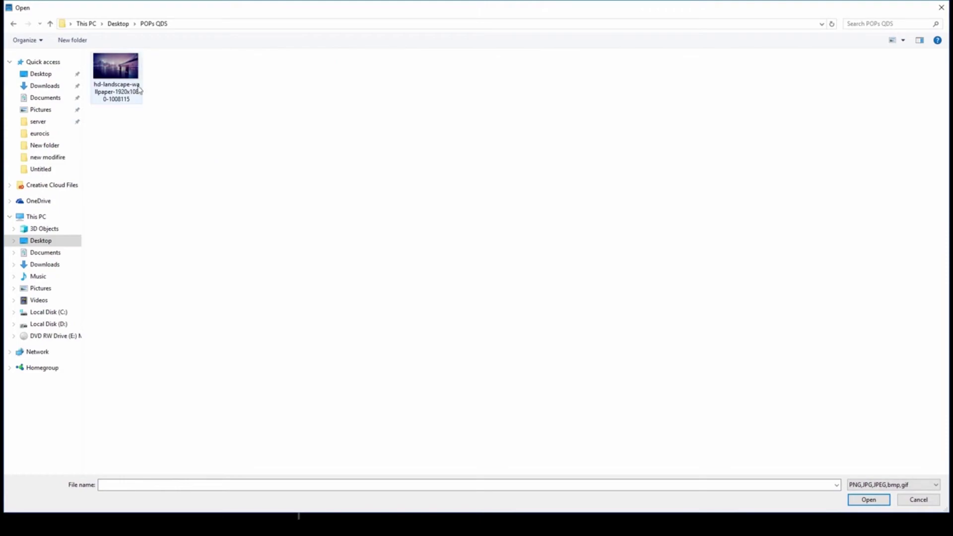
double_click(140, 91)
left_click(557, 398)
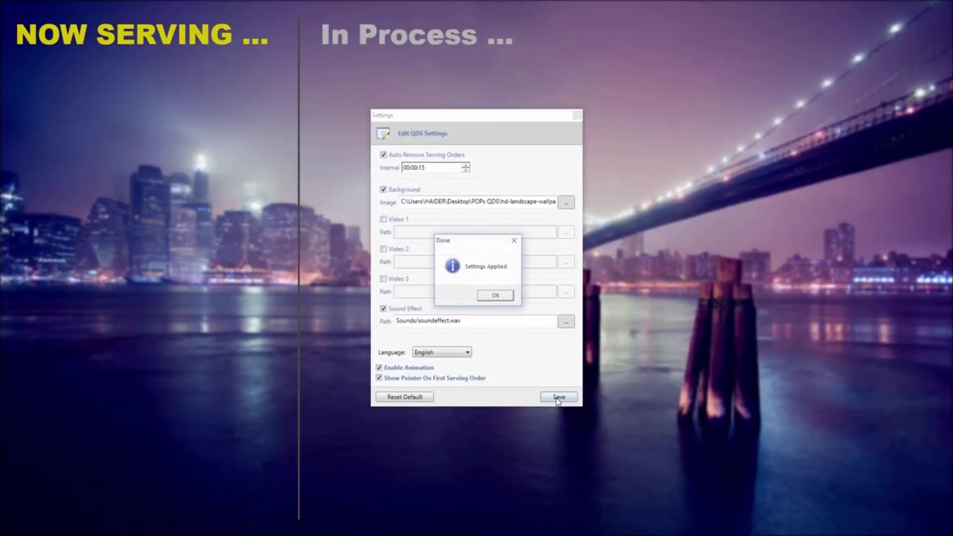
left_click(492, 296)
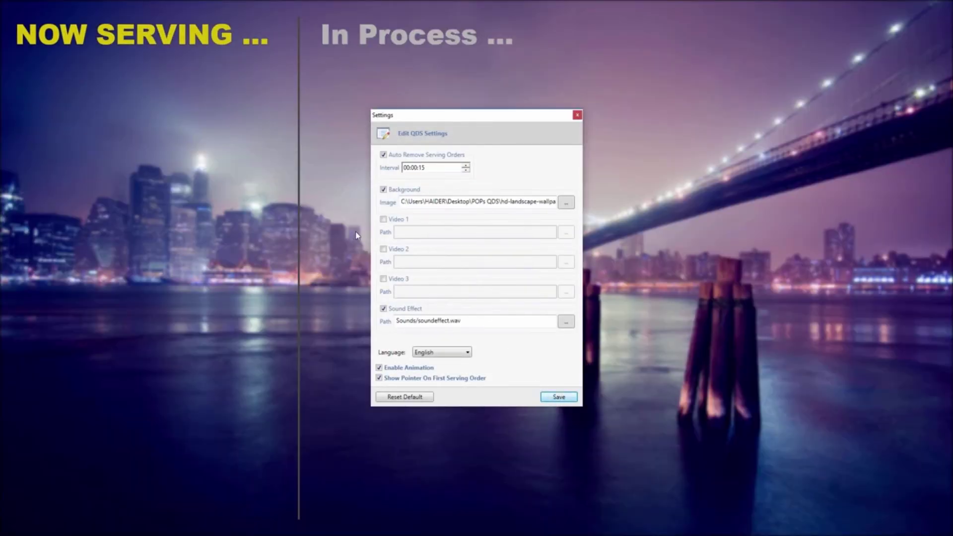
Enable Video 1 and Video 2, and assign arabic 1.mp4 from the POPs QDS folder to both.
left_click(384, 219)
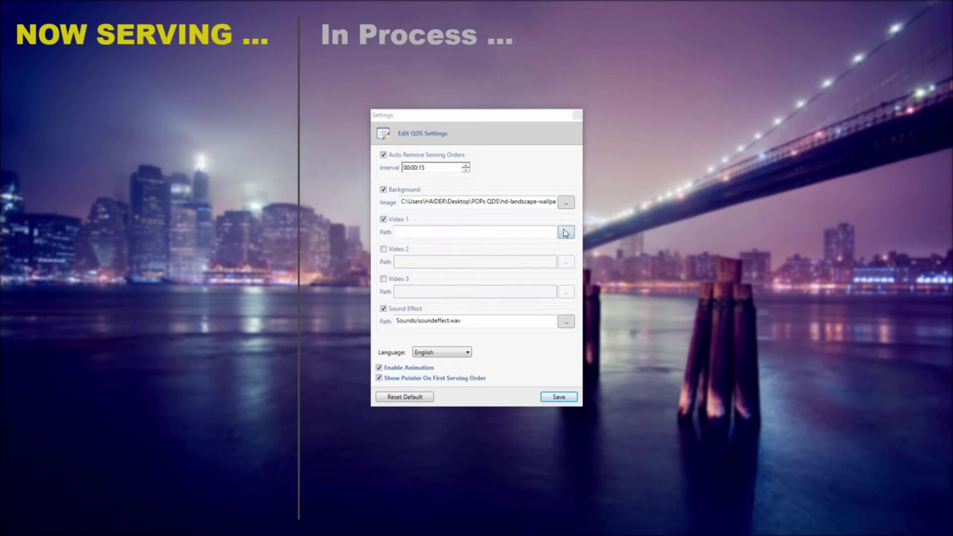
left_click(566, 232)
double_click(116, 69)
left_click(383, 249)
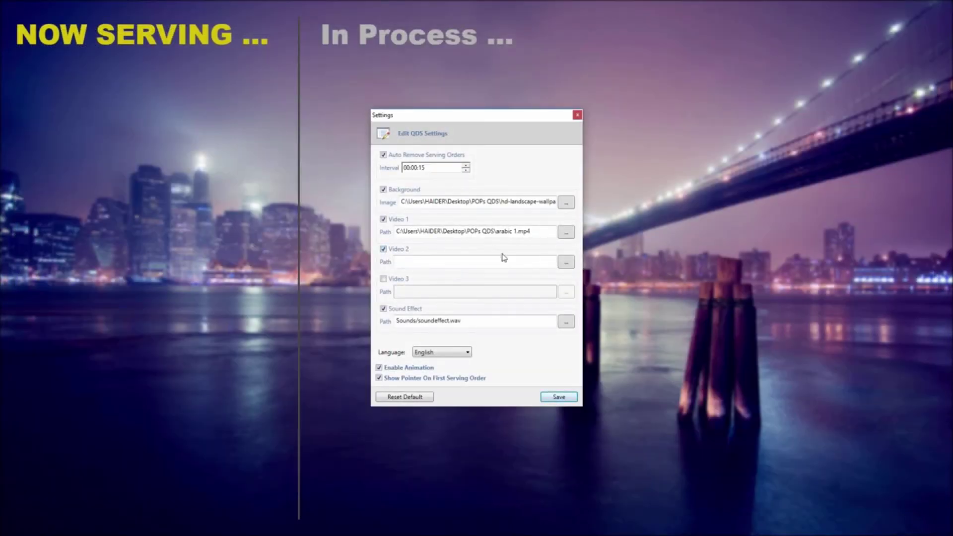
left_click(566, 261)
double_click(116, 69)
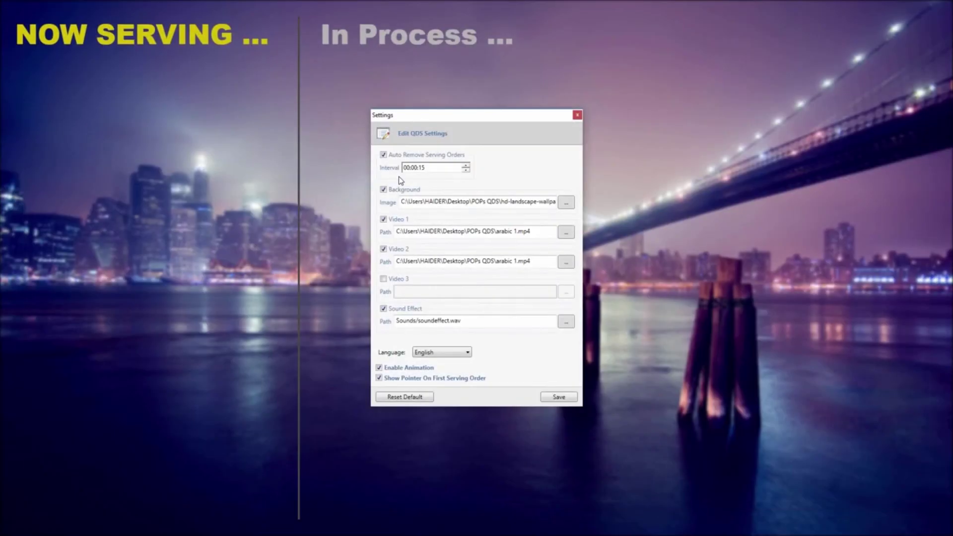
Enable Video 3 with arabic 1.mp4 from the POPs QDS folder and save the video settings.
left_click(390, 280)
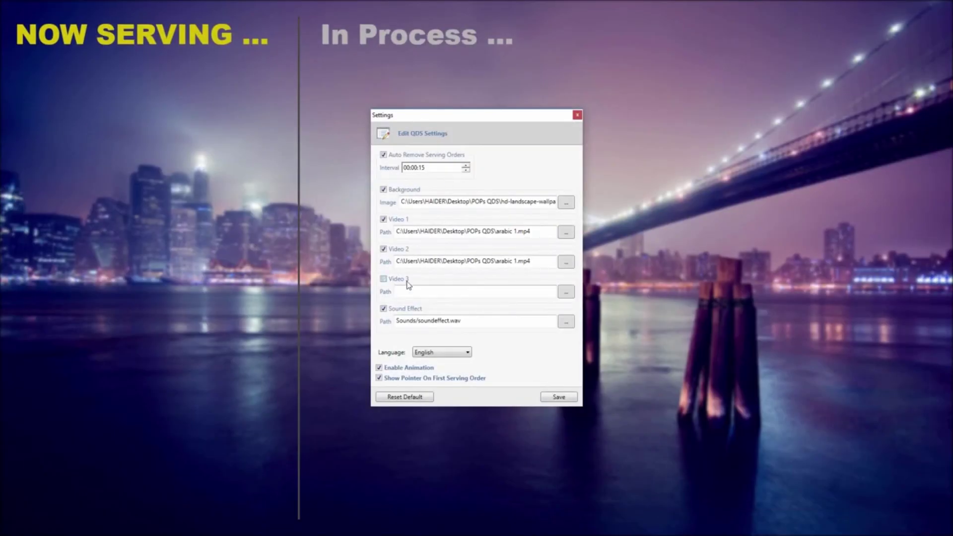
left_click(566, 291)
double_click(115, 69)
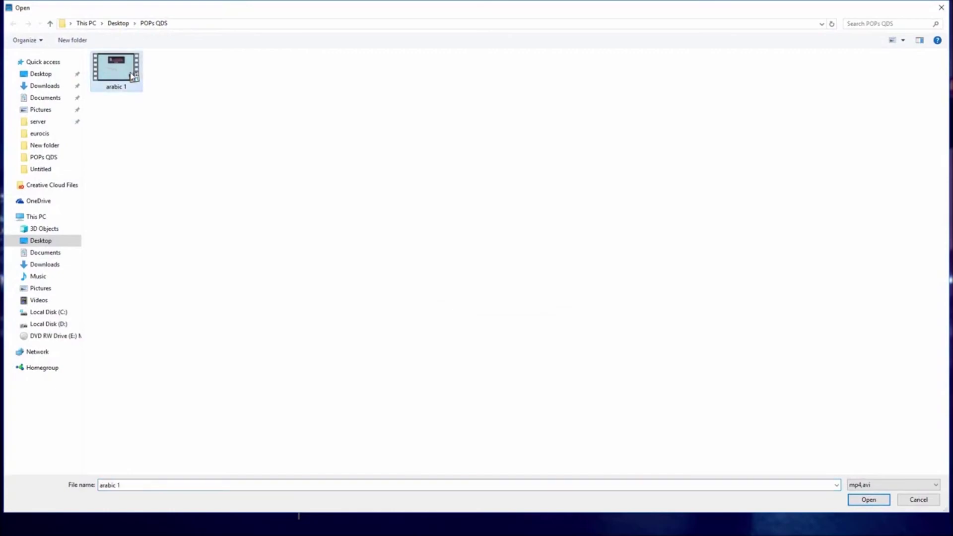
left_click(570, 397)
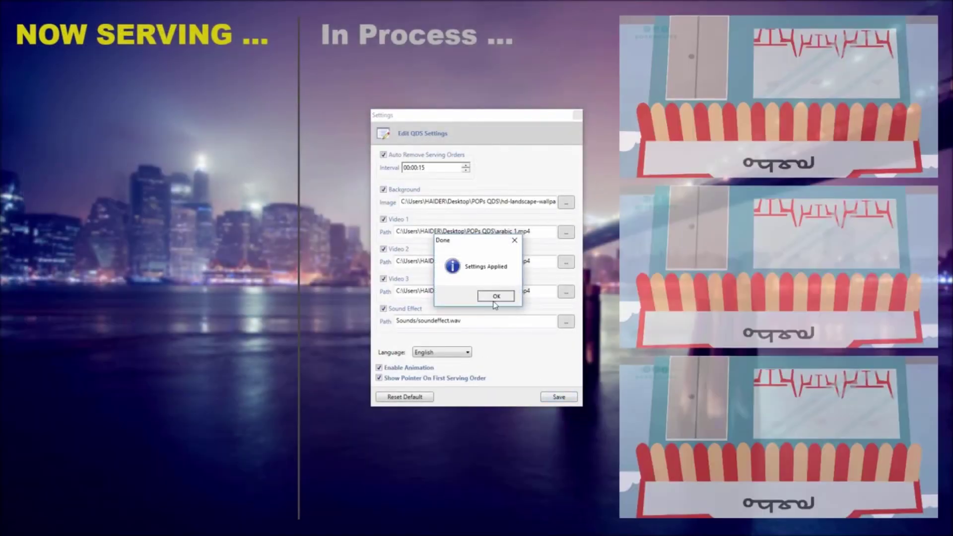
left_click(494, 294)
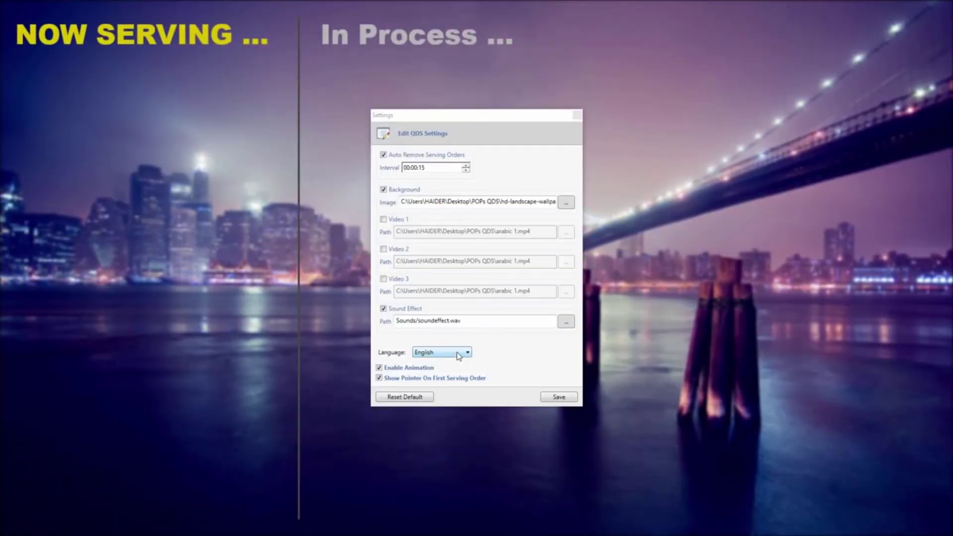
Set the QDS language to Arabic, save the settings and accept the restart.
left_click(426, 353)
left_click(434, 372)
left_click(552, 397)
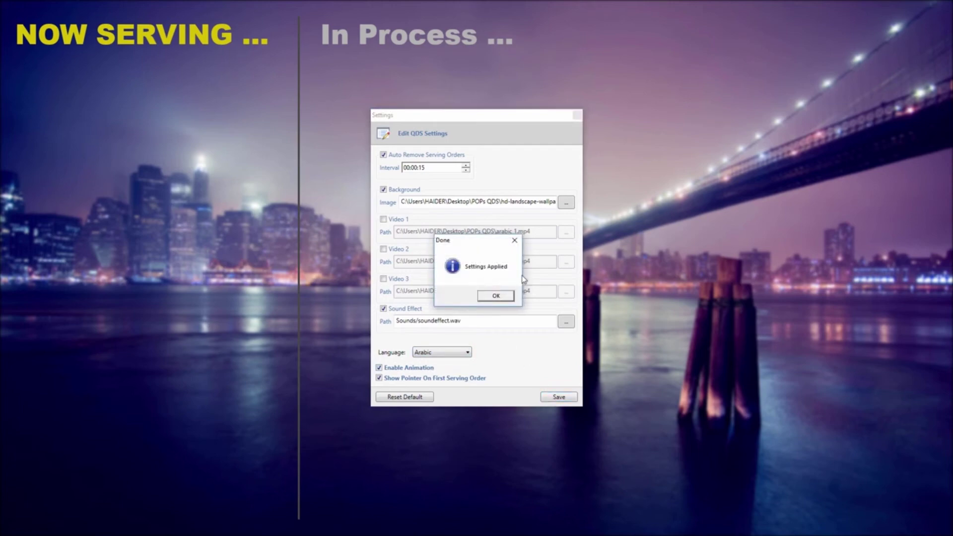
left_click(499, 294)
left_click(474, 298)
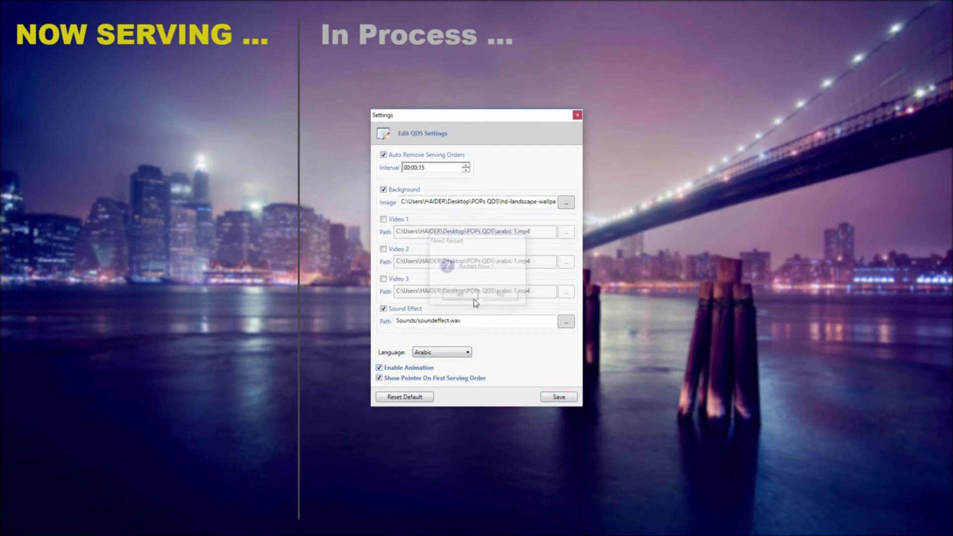